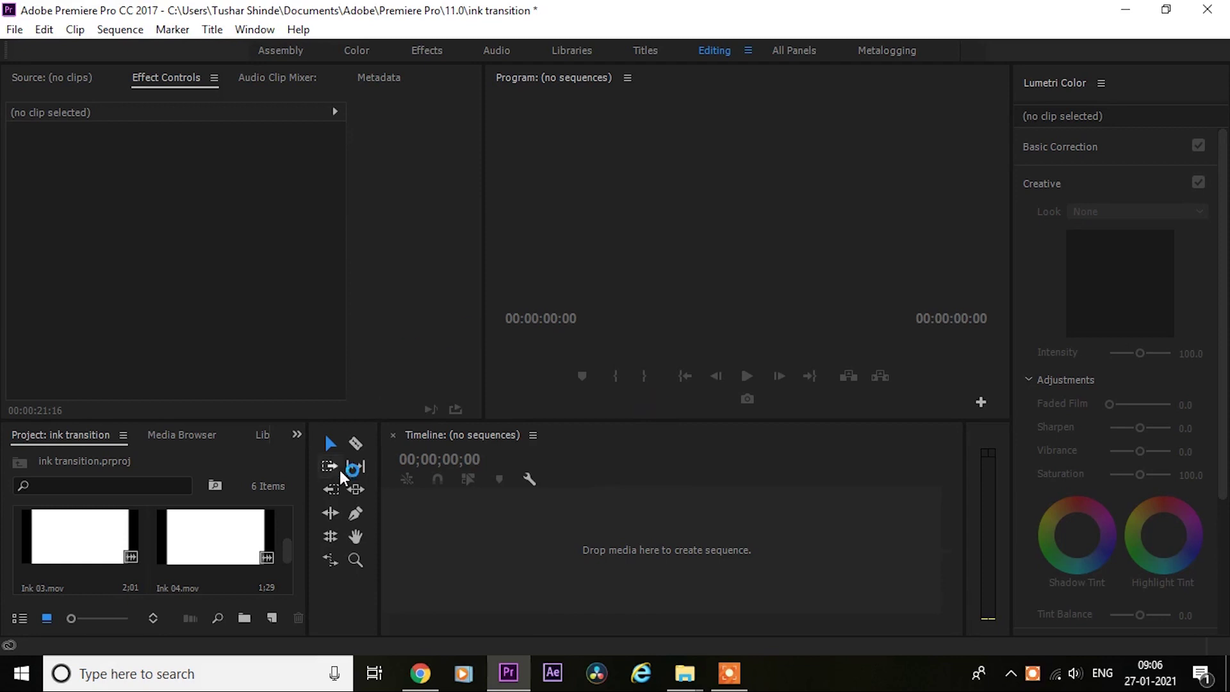
Step: Peek at the panel overflow list and dismiss it before choosing a clip
left_click(298, 436)
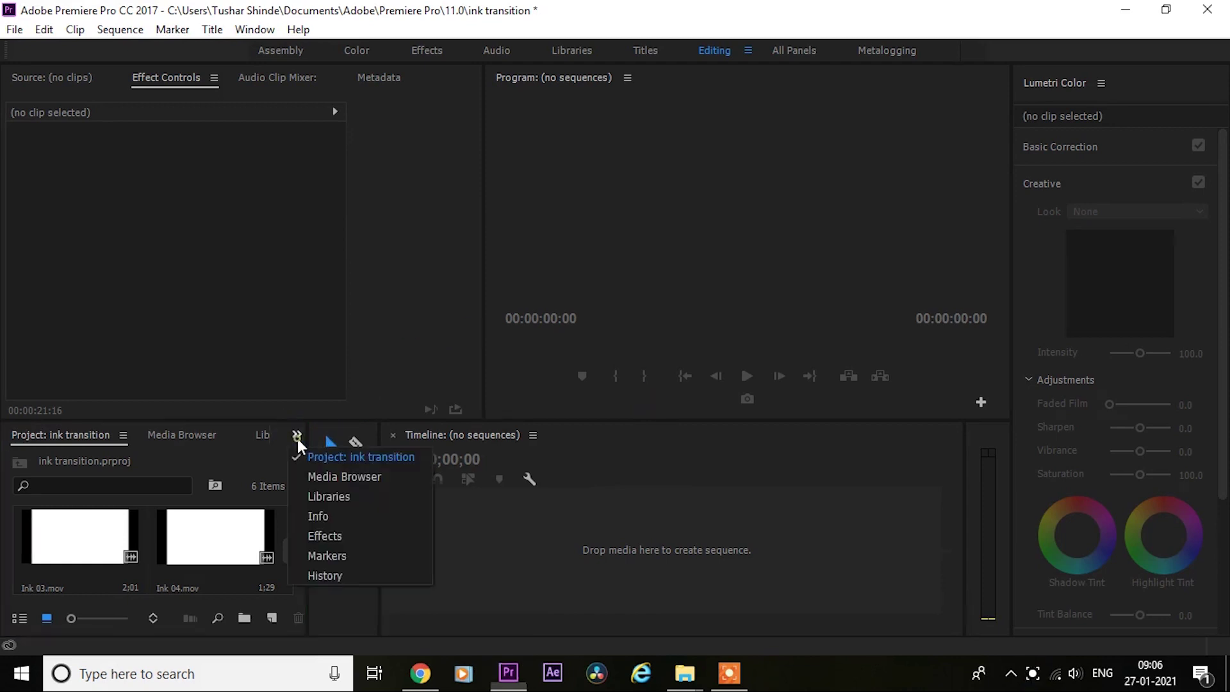
left_click(297, 438)
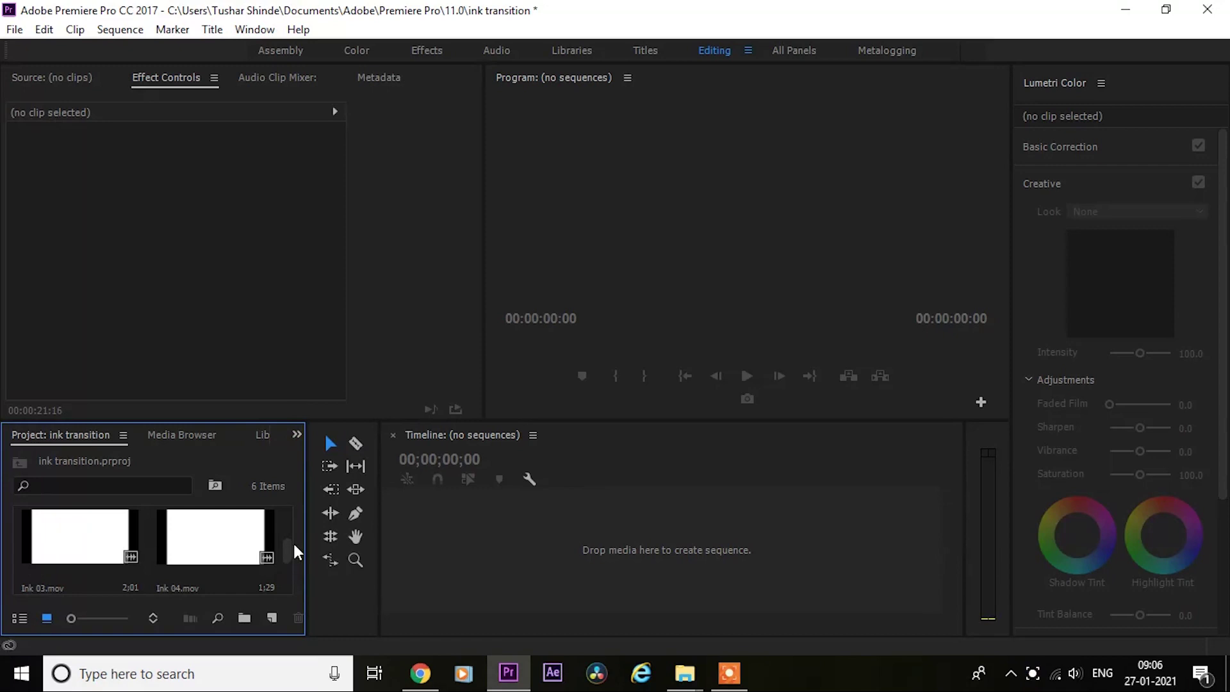
left_click_drag(291, 555, 285, 497)
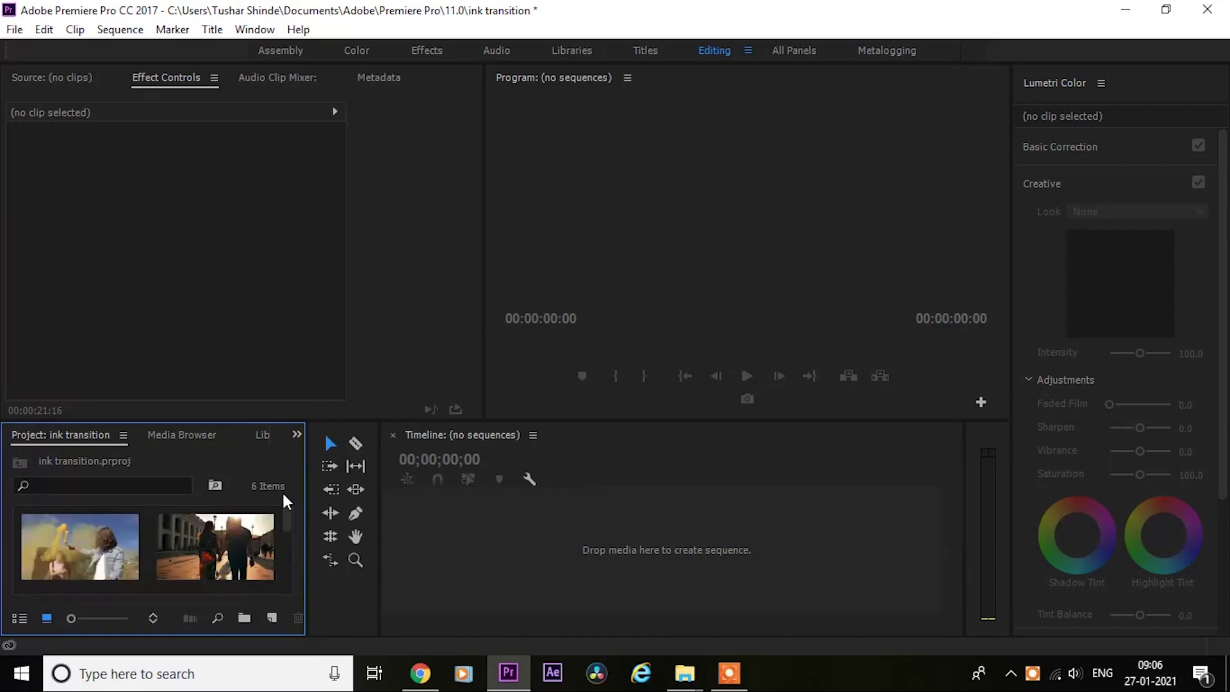
Step: Add the walking-couple clip to V2 and slide it to about 00:00:19:23, overlapping couple playing.mp4
left_click(103, 549)
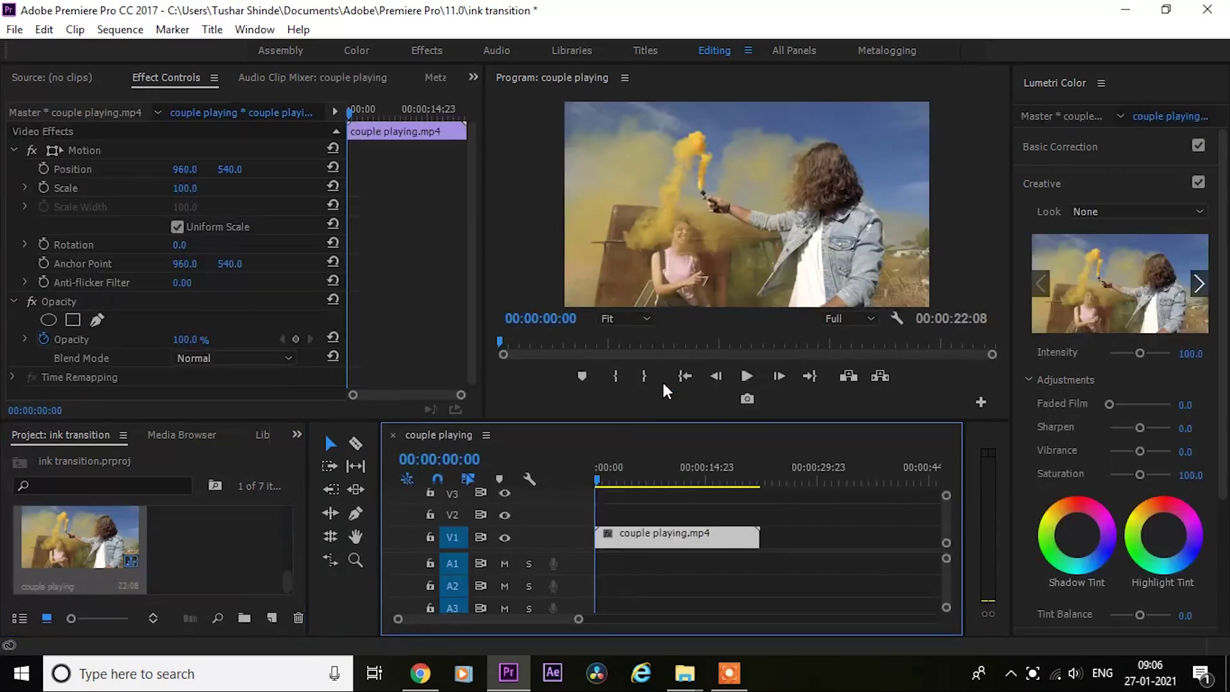
left_click(226, 550)
scroll(225, 551, "up", 2)
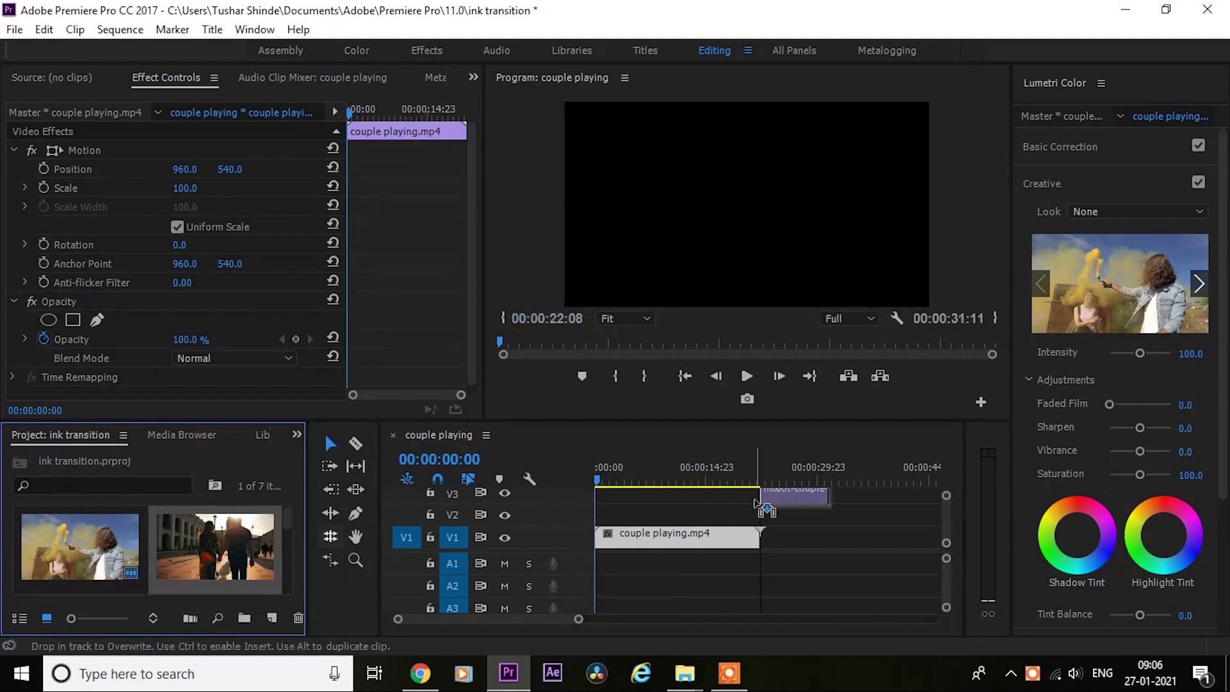
left_click_drag(204, 549, 784, 511)
left_click_drag(686, 470, 742, 470)
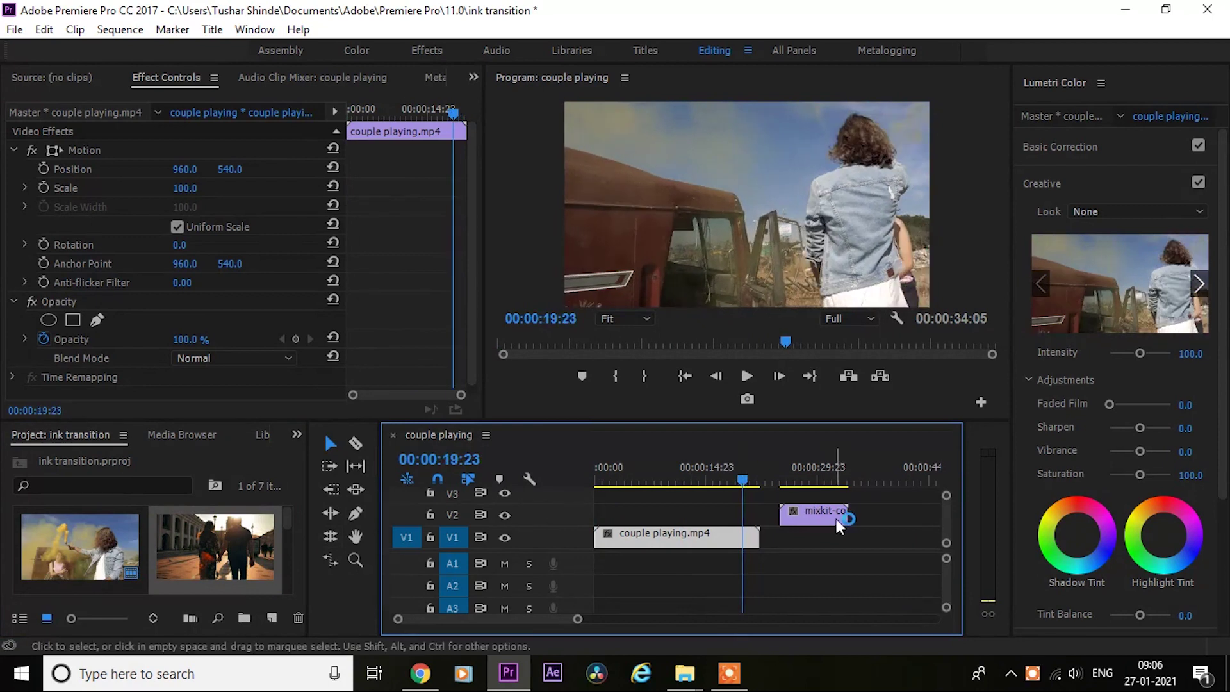
left_click_drag(835, 518, 793, 515)
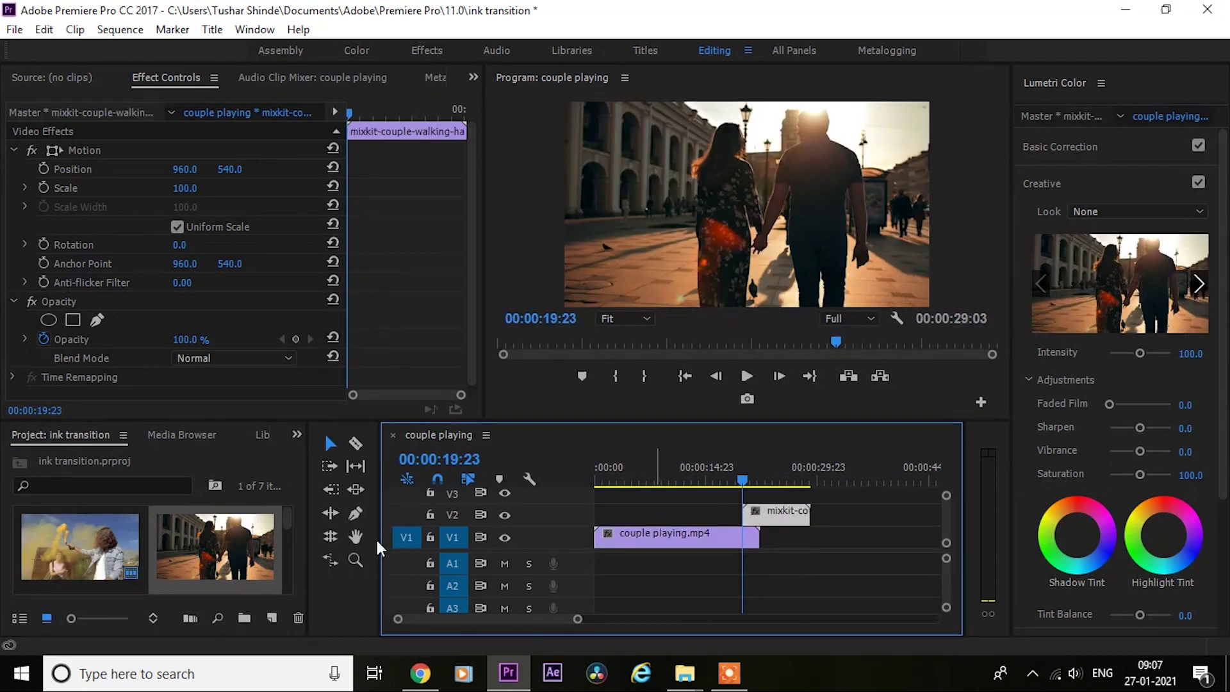
scroll(182, 536, "down", 2)
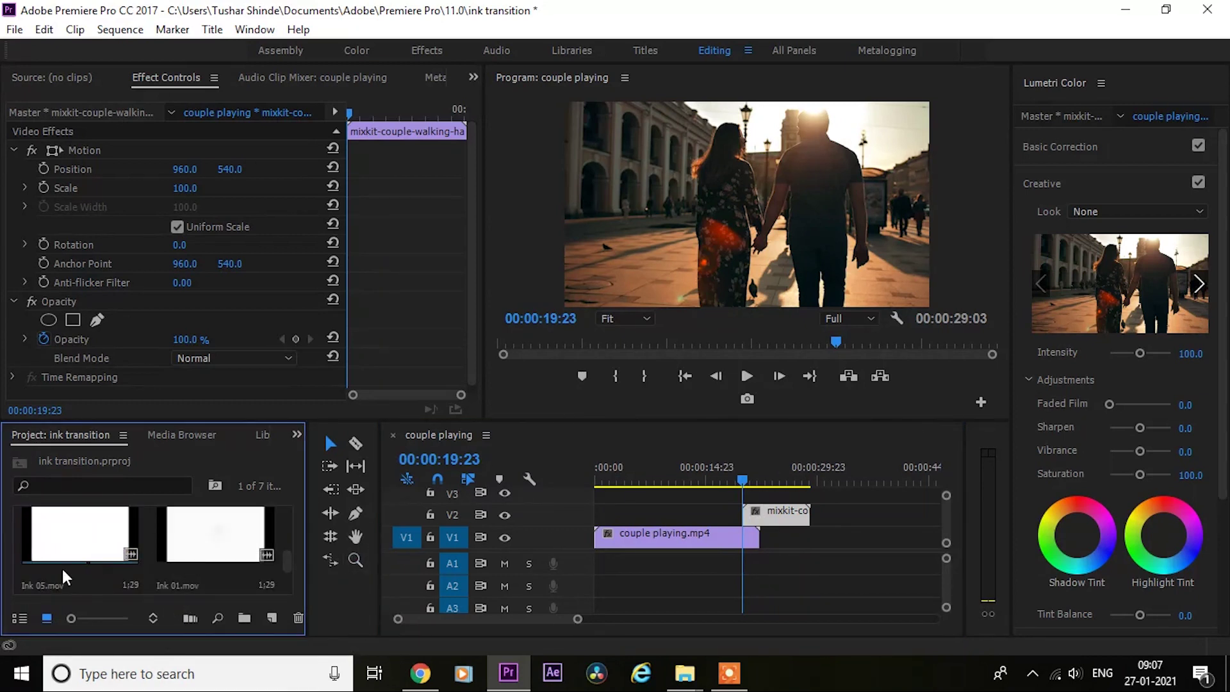
Step: Drop Ink 05.mov onto V3 above the V2 clip's start and select the walking-couple clip
left_click_drag(62, 549, 766, 499)
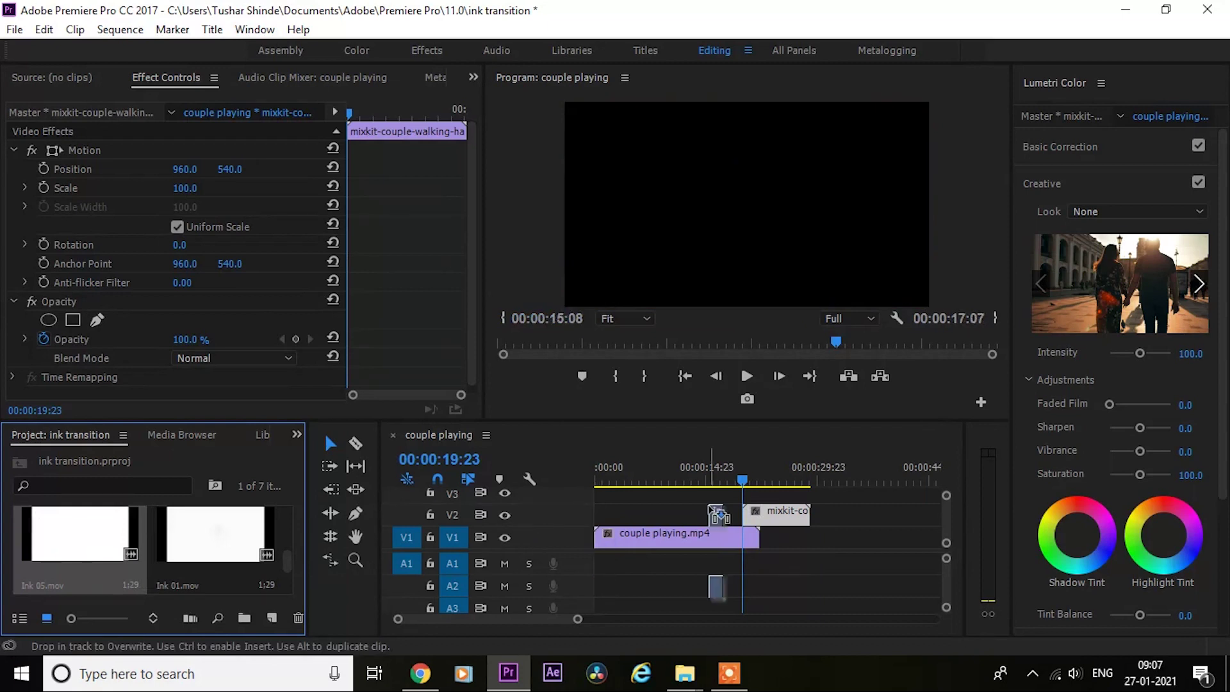
left_click_drag(750, 499, 748, 472)
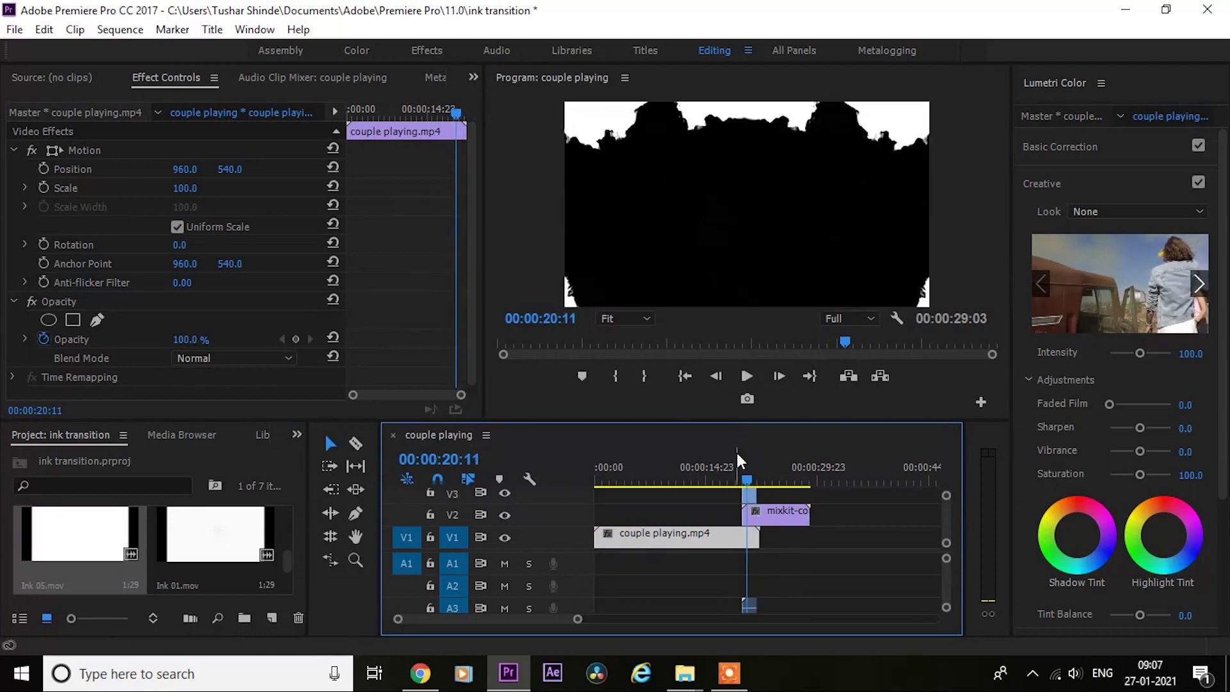
left_click(779, 512)
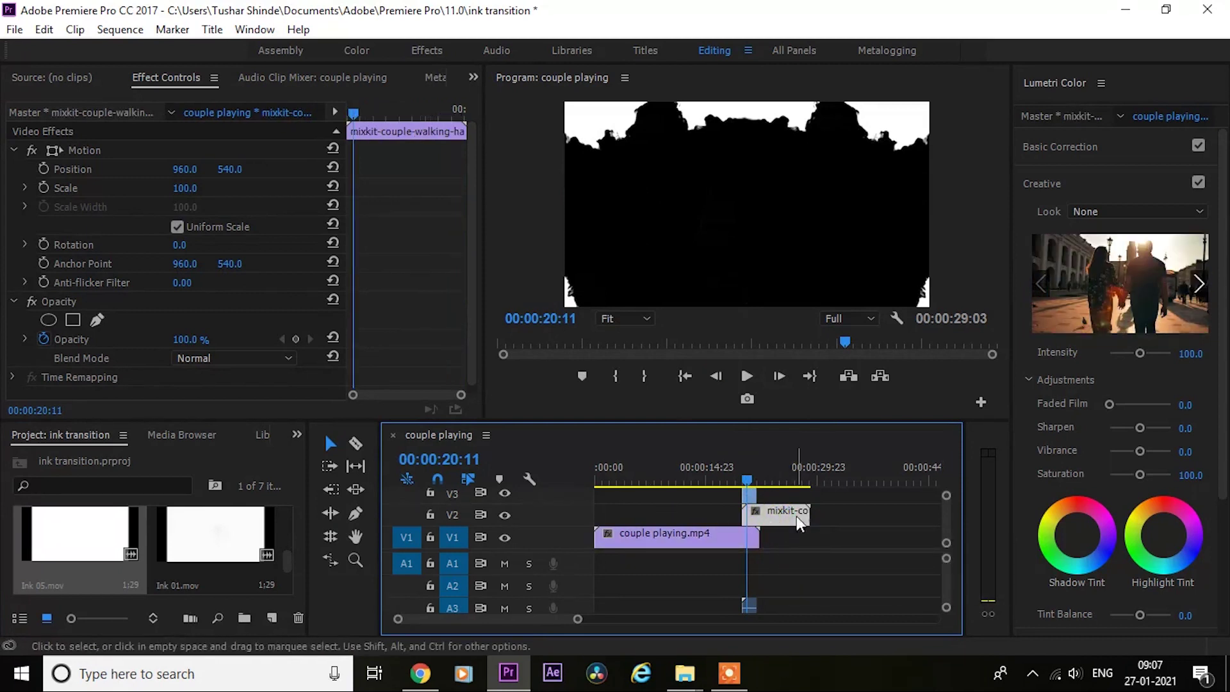
scroll(475, 289, "down", 1)
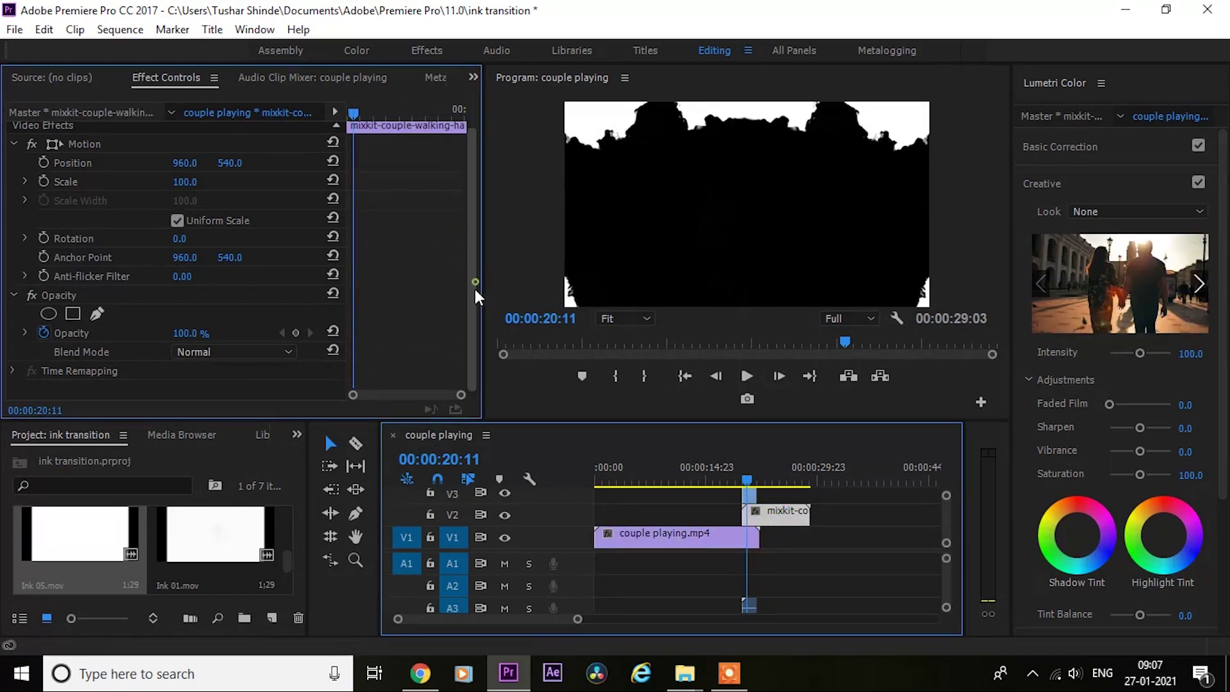
Step: Find Track Matte Key in the Effects library via a 'track' search and drop it on the V2 clip
left_click(296, 435)
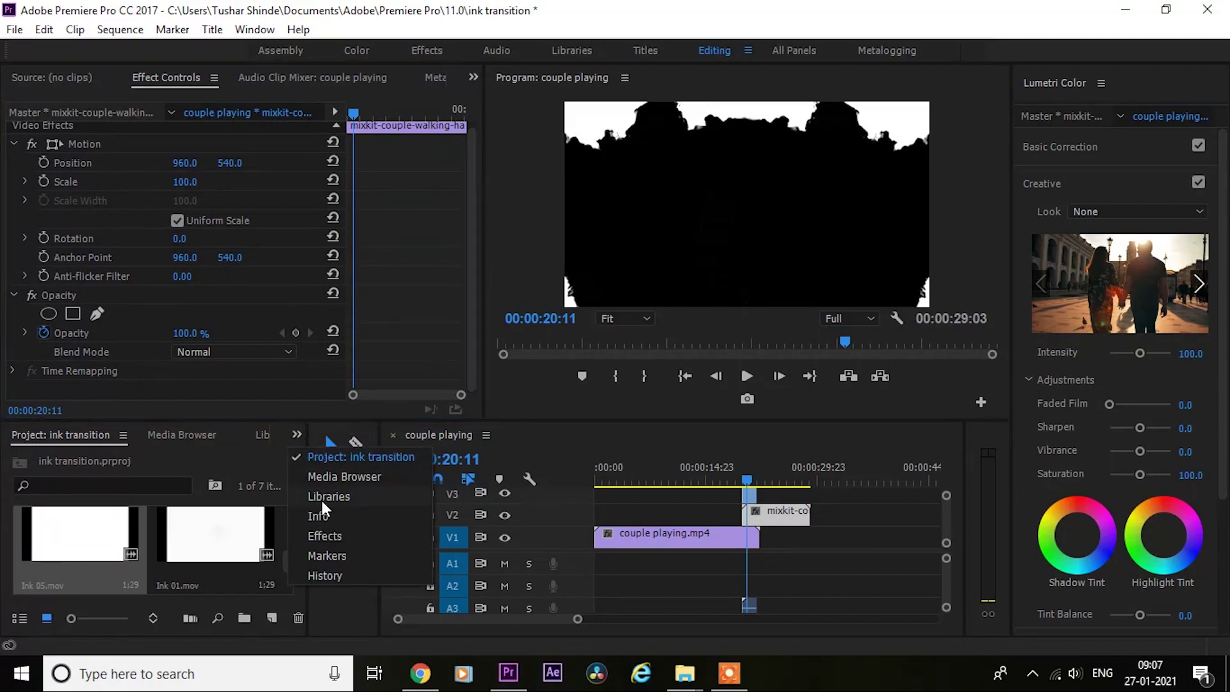
left_click(329, 530)
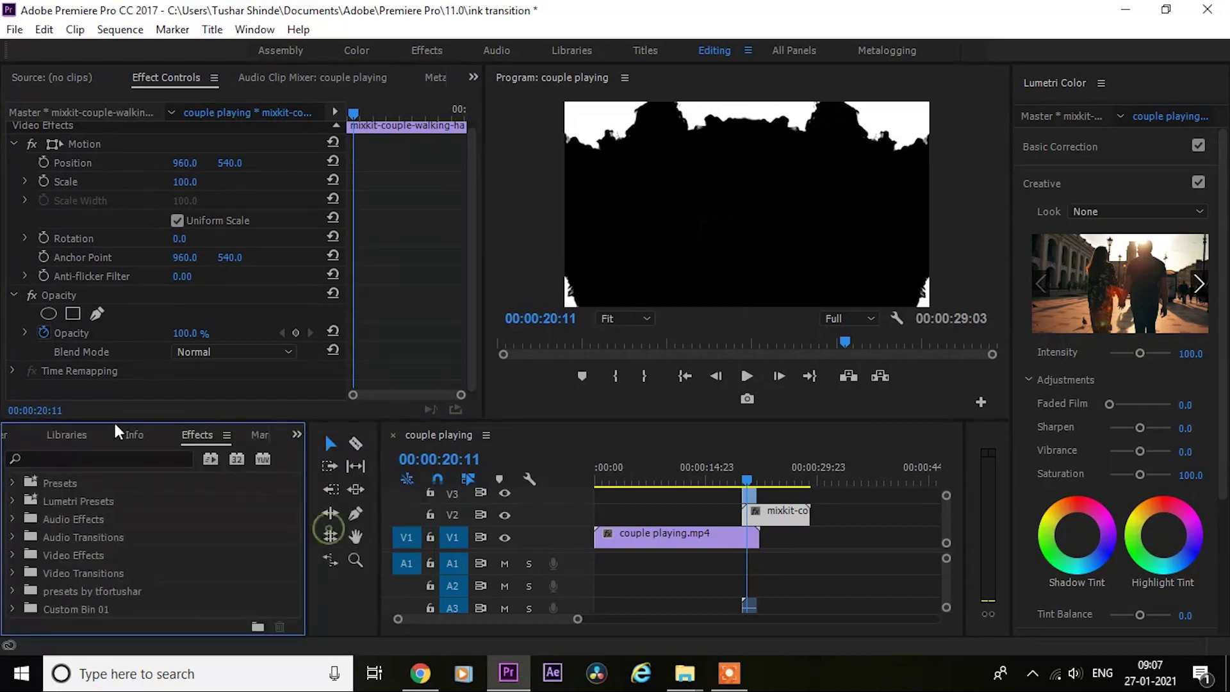
left_click(115, 457)
type("tra")
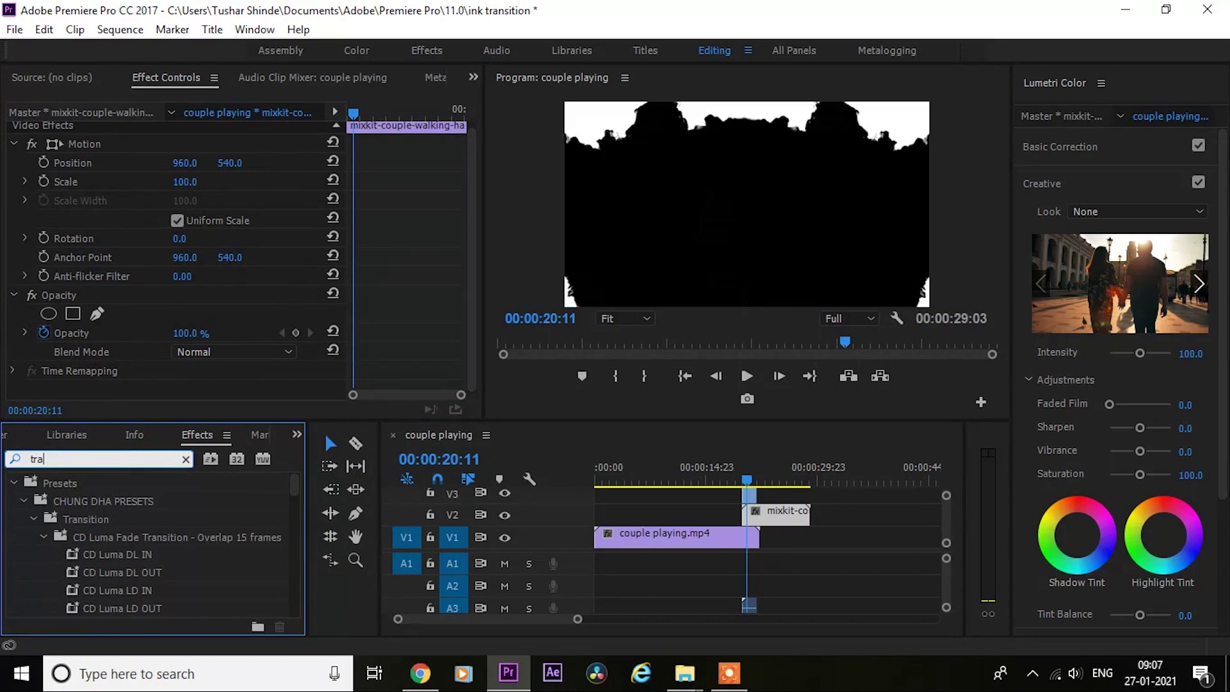
type("ck")
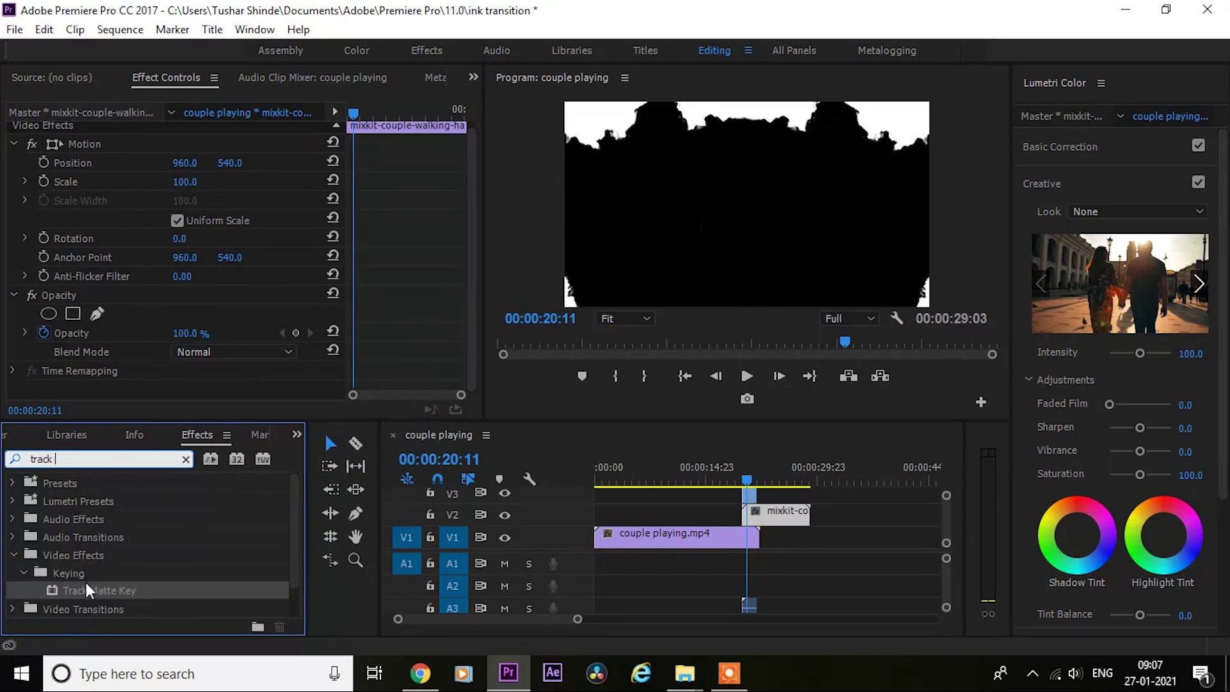
left_click_drag(86, 589, 454, 550)
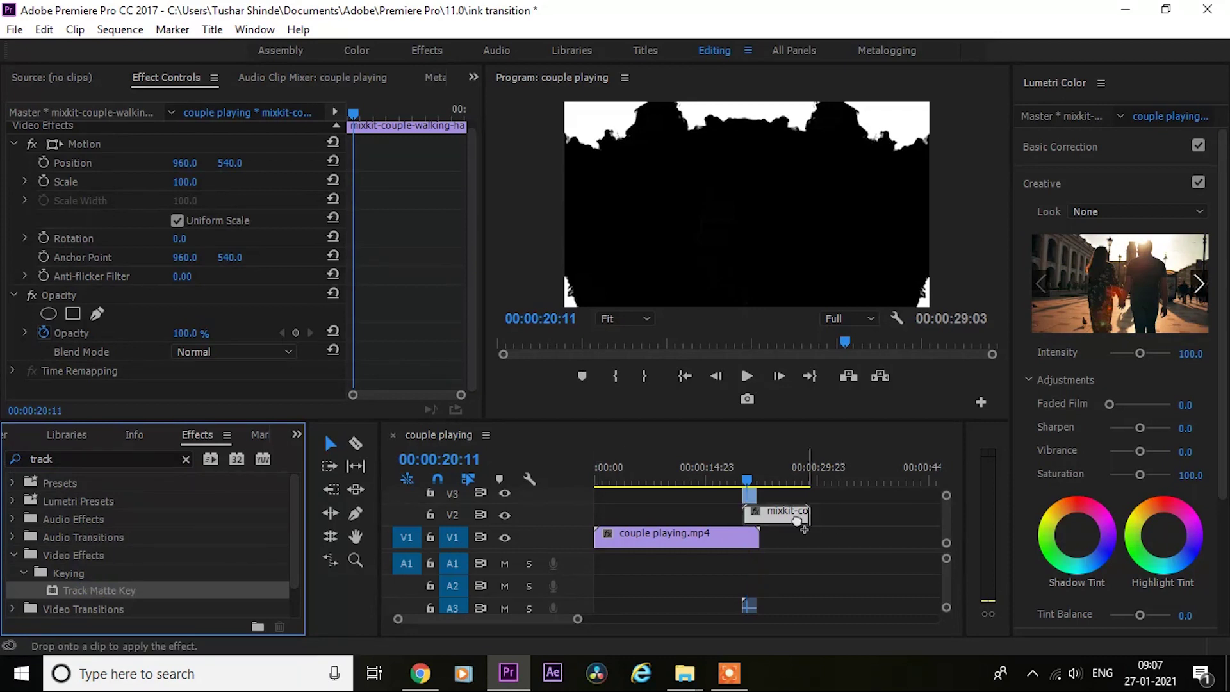
left_click_drag(780, 520, 779, 520)
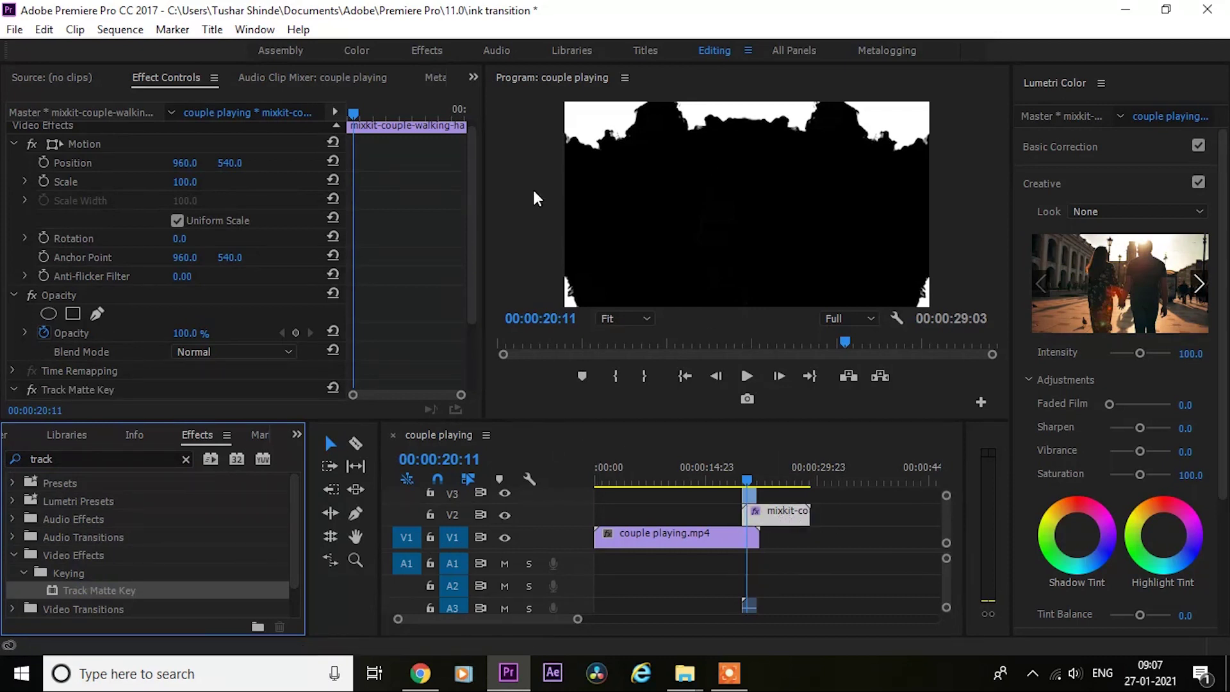
left_click_drag(474, 239, 453, 374)
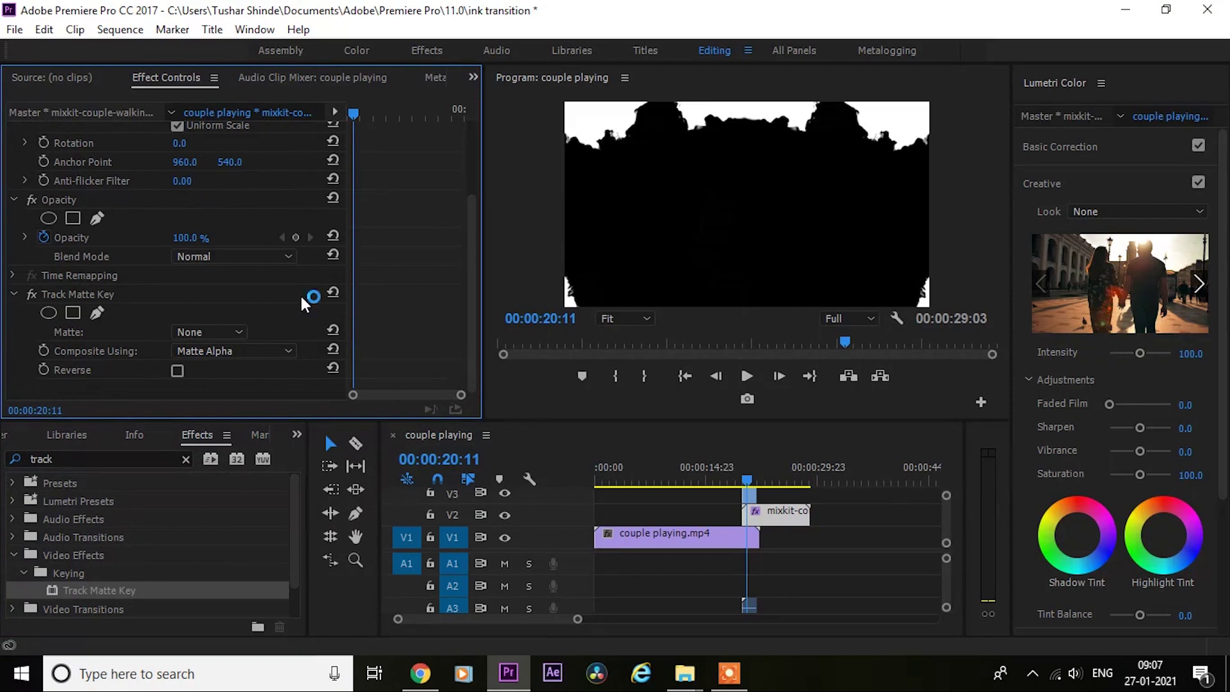
Step: Set Matte to Video 3, Composite Using to Matte Luma, and enable Reverse
left_click(207, 329)
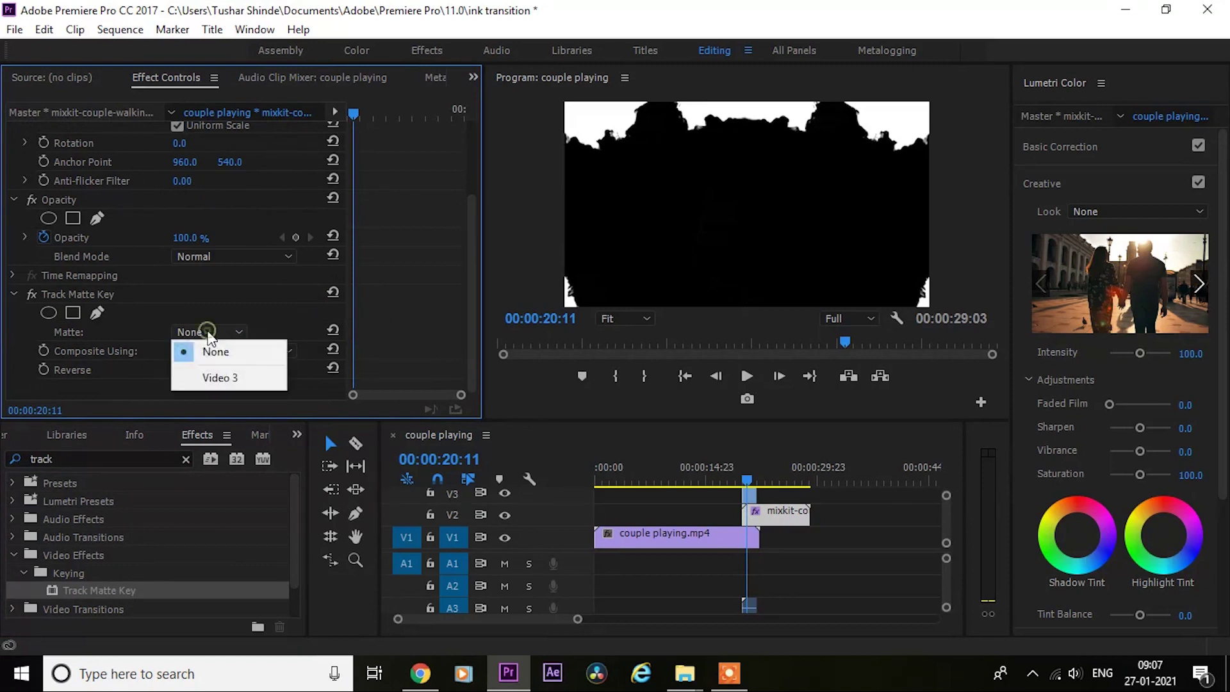
left_click(216, 378)
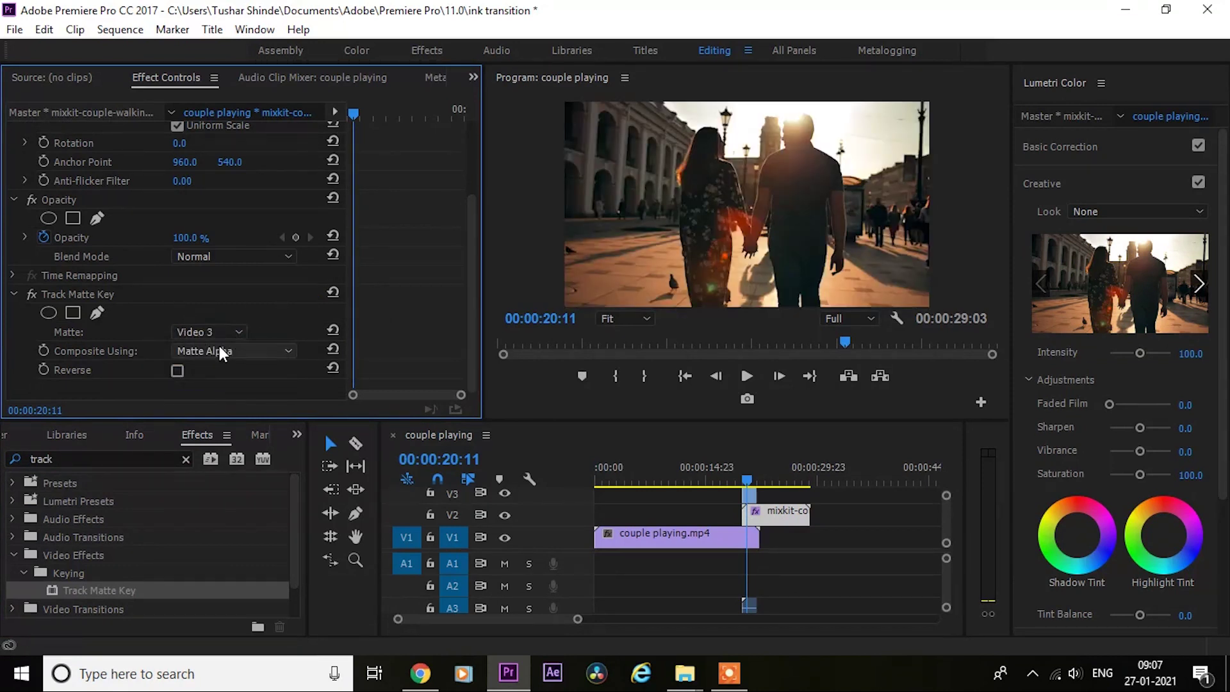
left_click(226, 354)
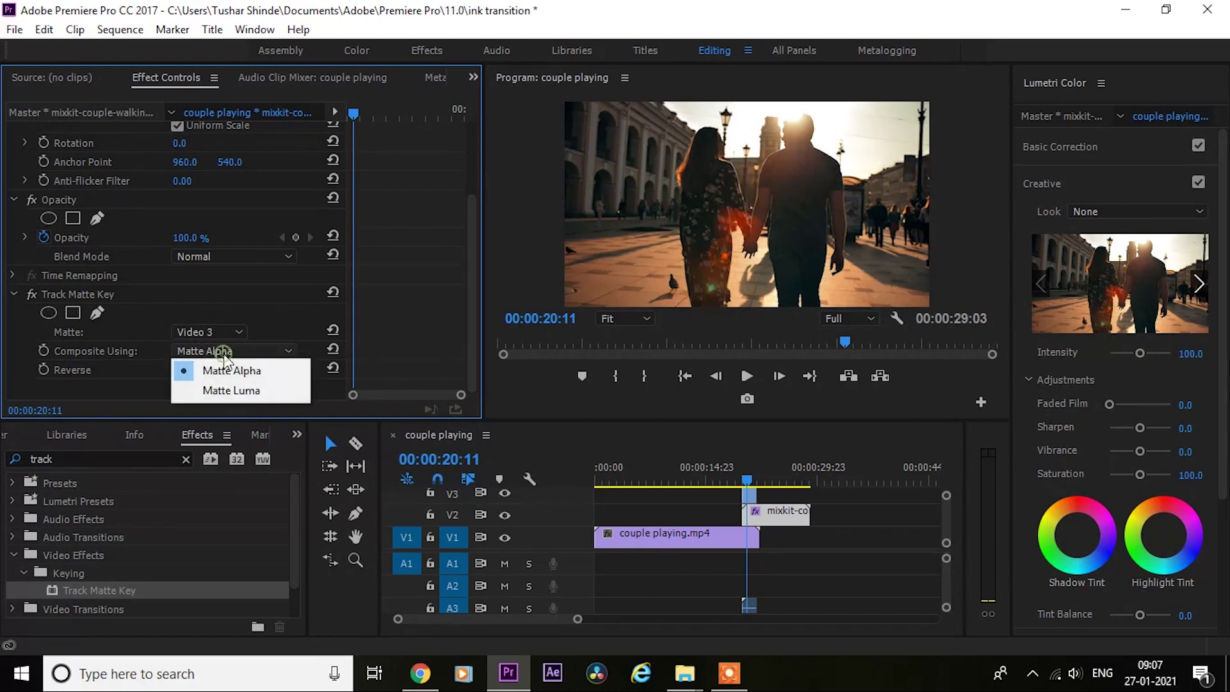
left_click(248, 392)
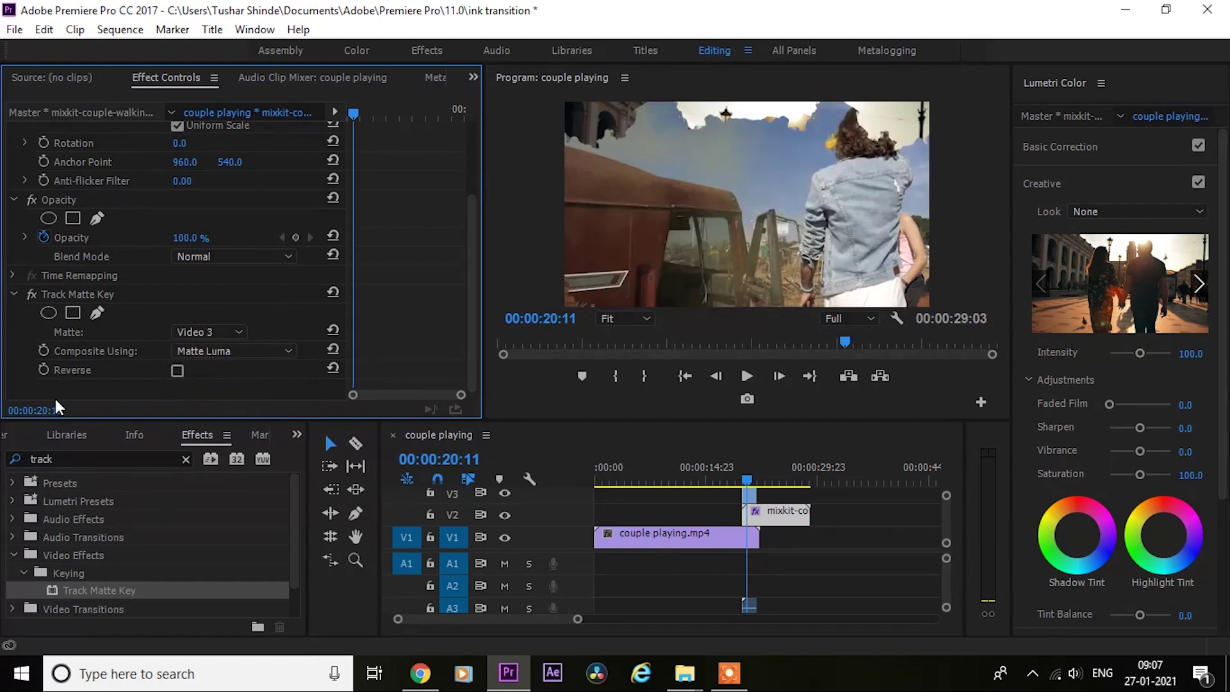
left_click(176, 371)
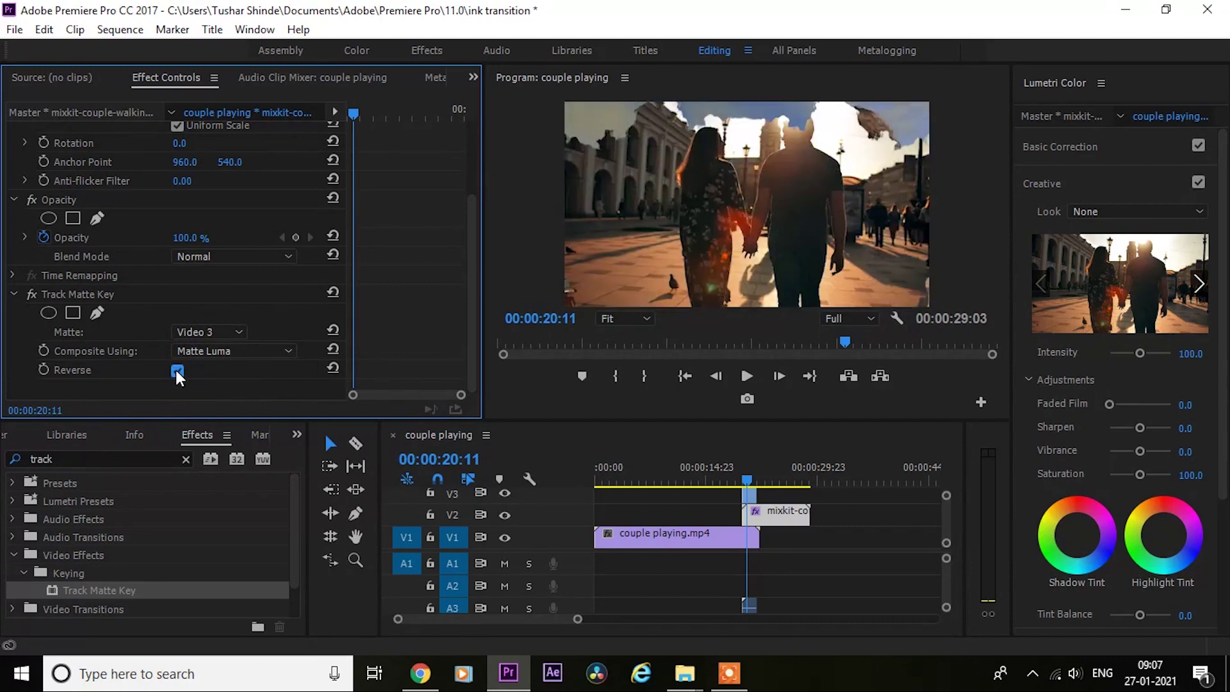
left_click_drag(719, 461, 716, 460)
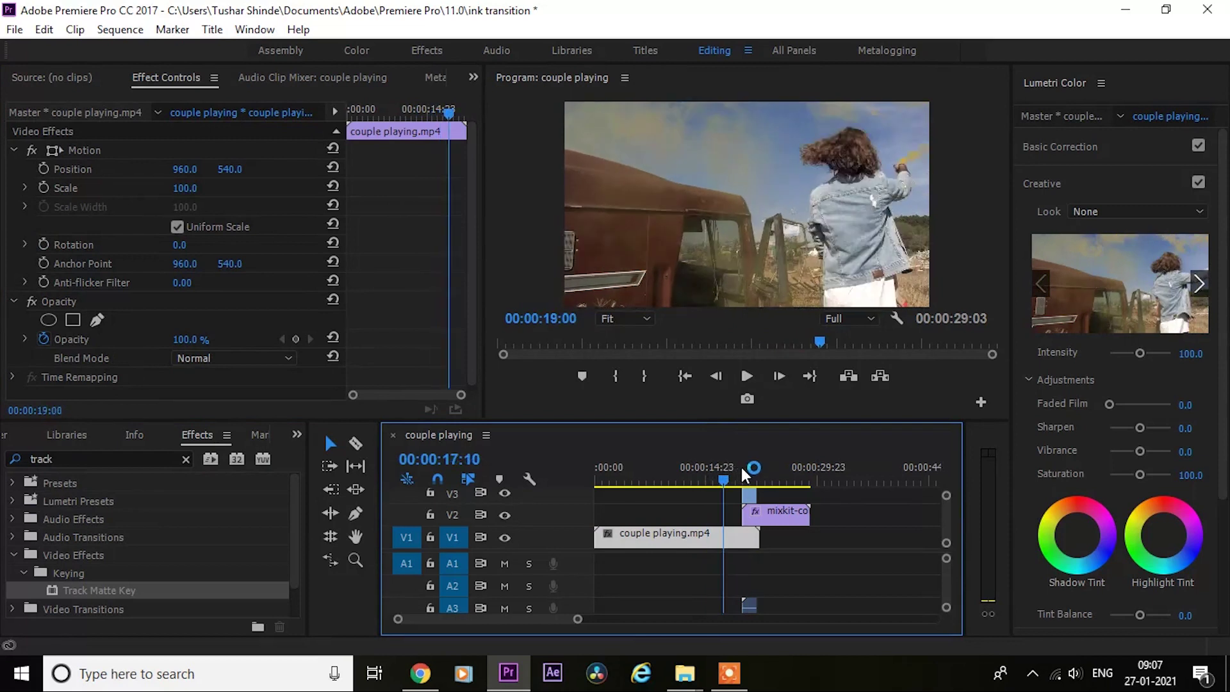
left_click_drag(718, 461, 781, 471)
left_click(727, 446)
key("space")
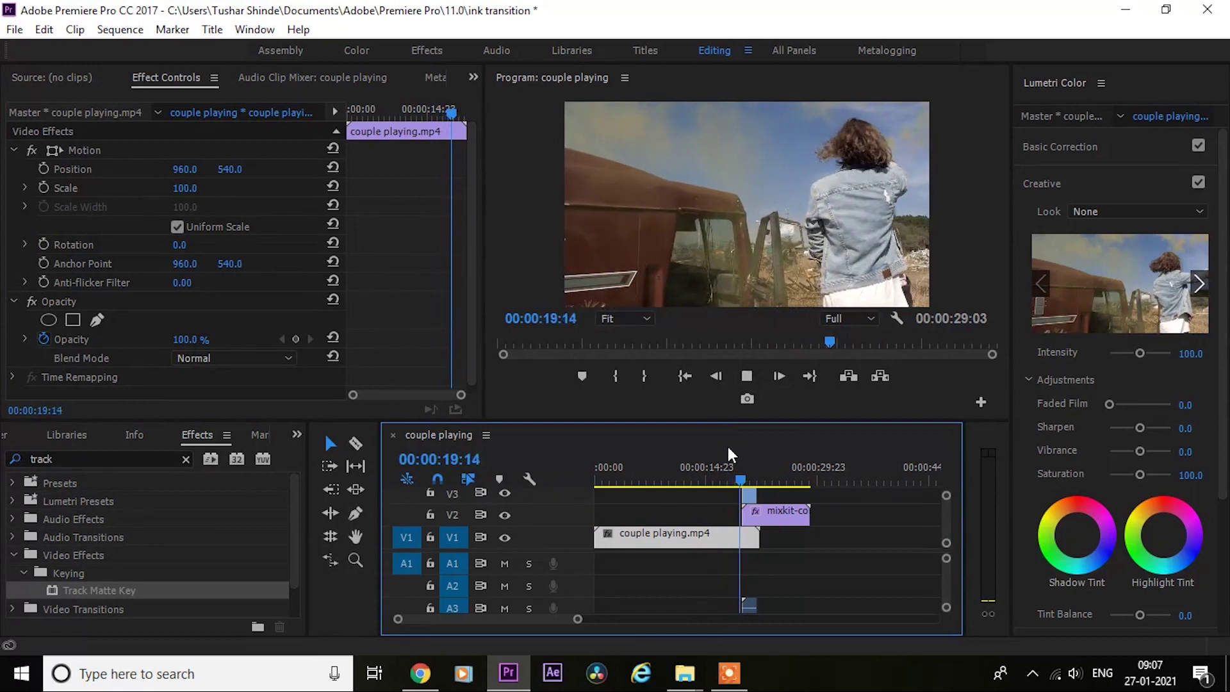
key("space")
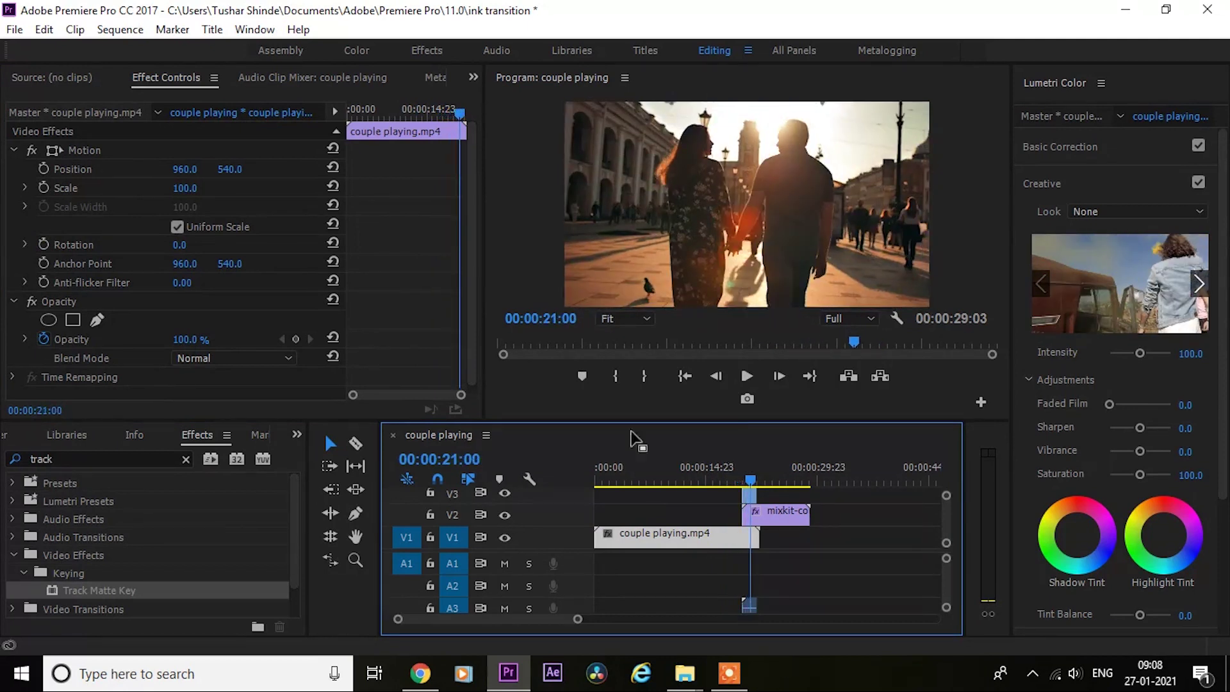
left_click(749, 492)
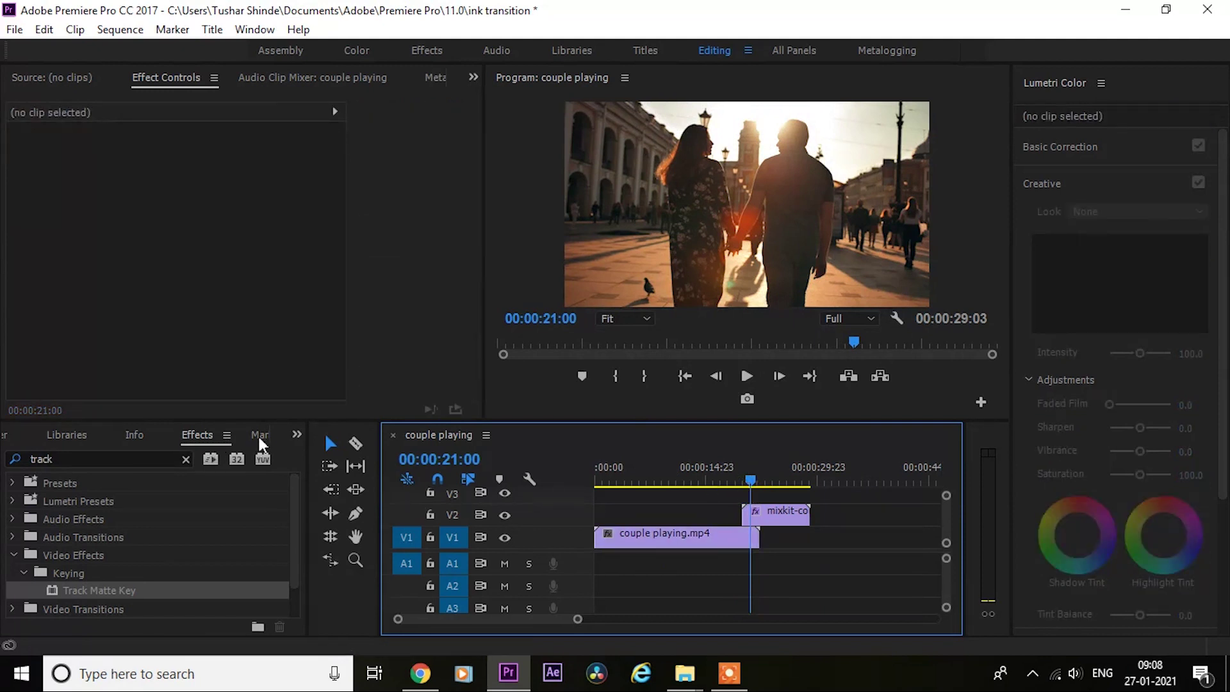
Step: Switch to the Project: ink transition panel, skim Ink 01.mov, replay the transition, and select Ink 01
left_click(289, 437)
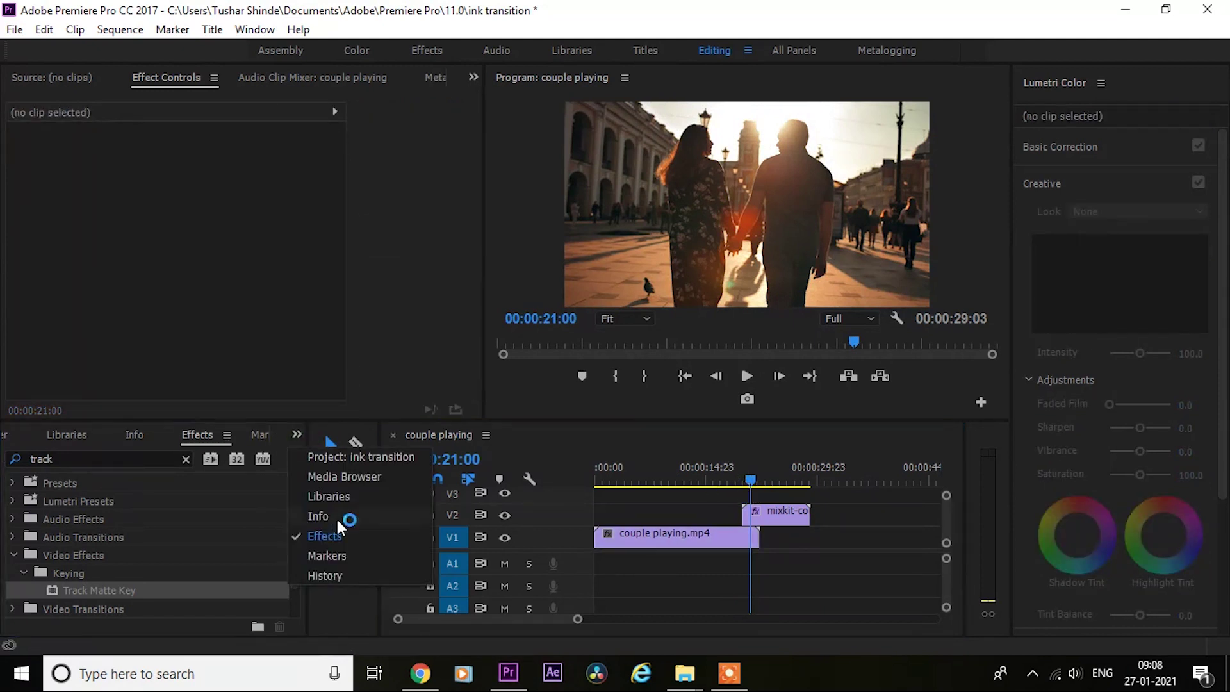
left_click(355, 460)
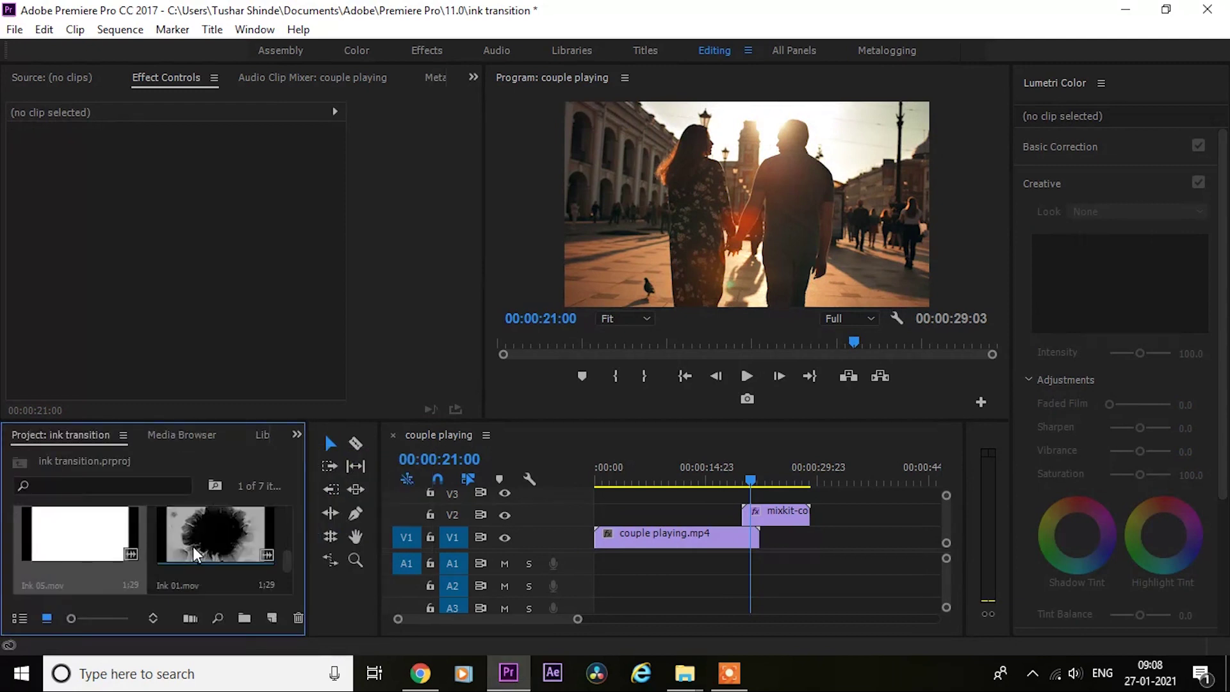
mouse_move(196, 555)
left_mouse_down()
mouse_move(743, 462)
mouse_move(752, 481)
mouse_move(734, 470)
left_mouse_up()
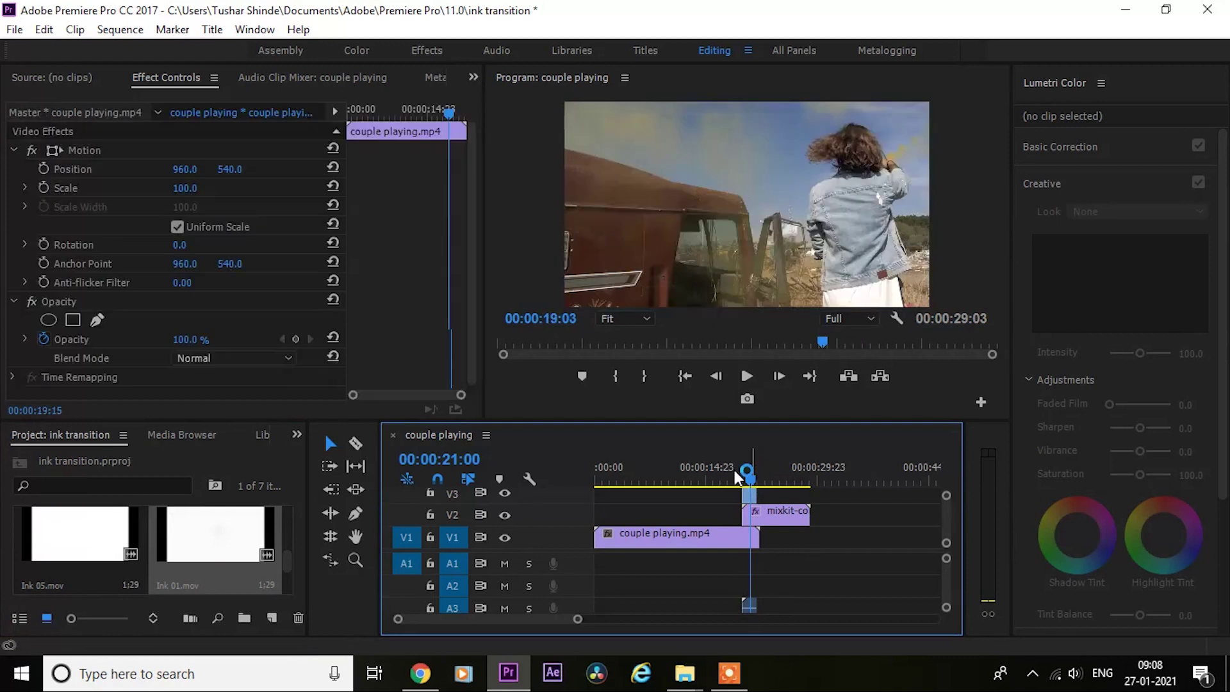
key("space")
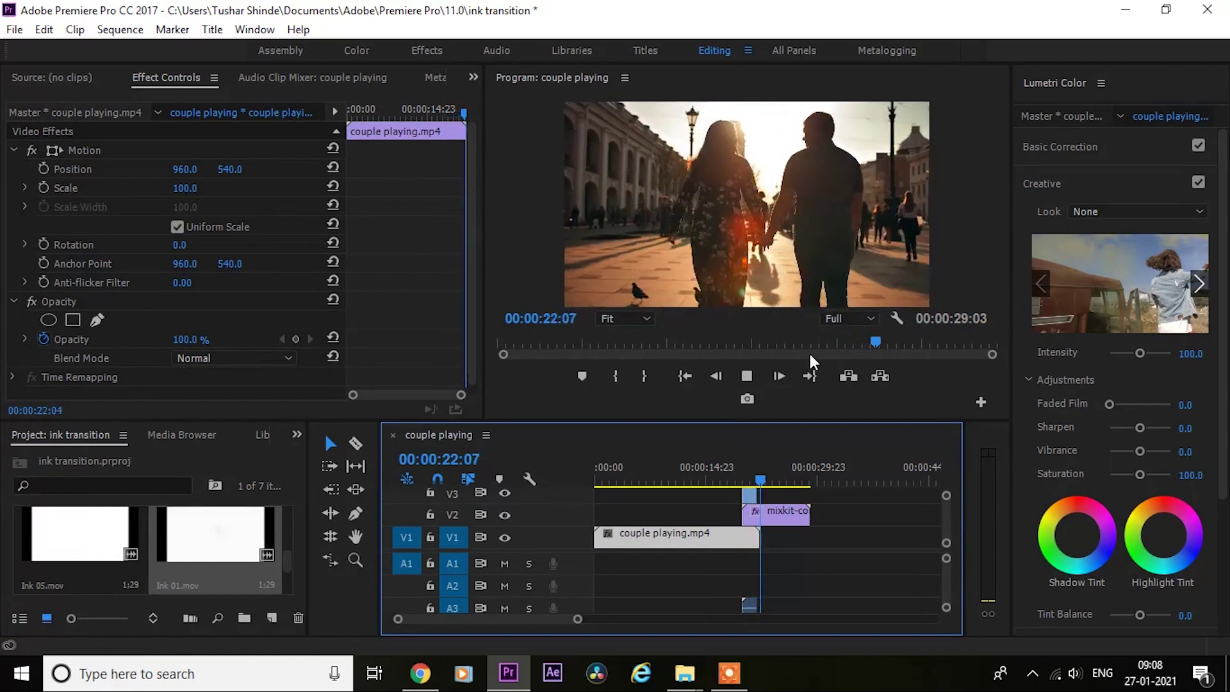
key("space")
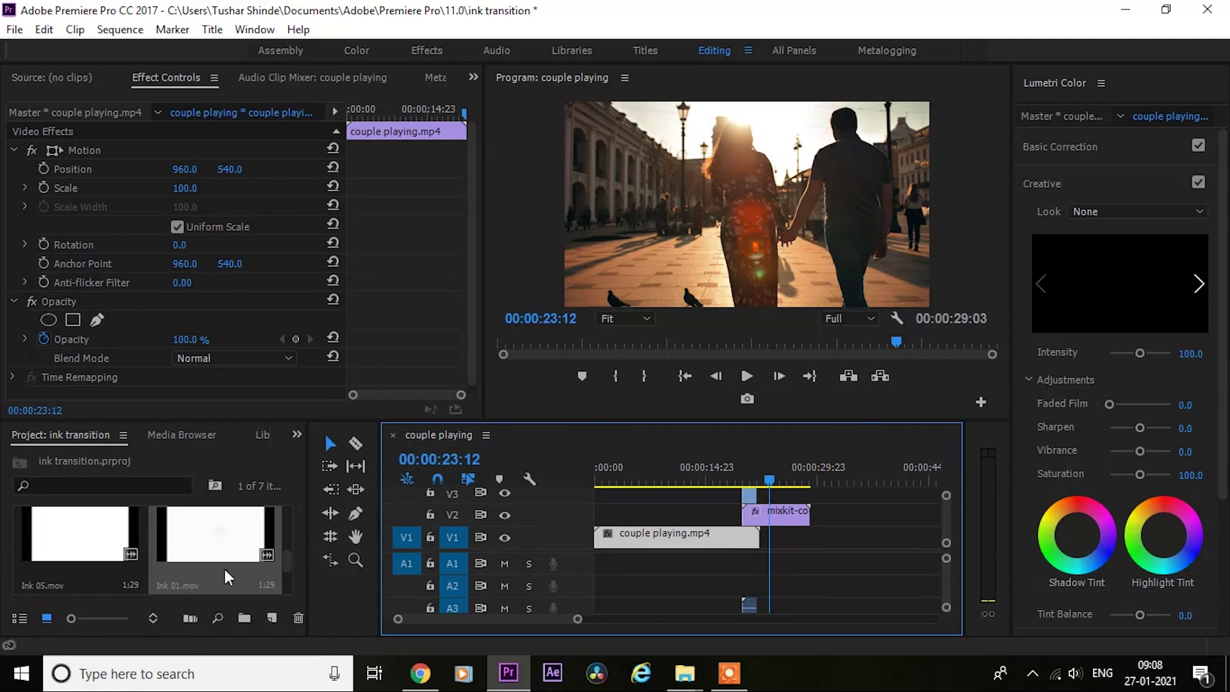
left_click(250, 573)
mouse_move(684, 673)
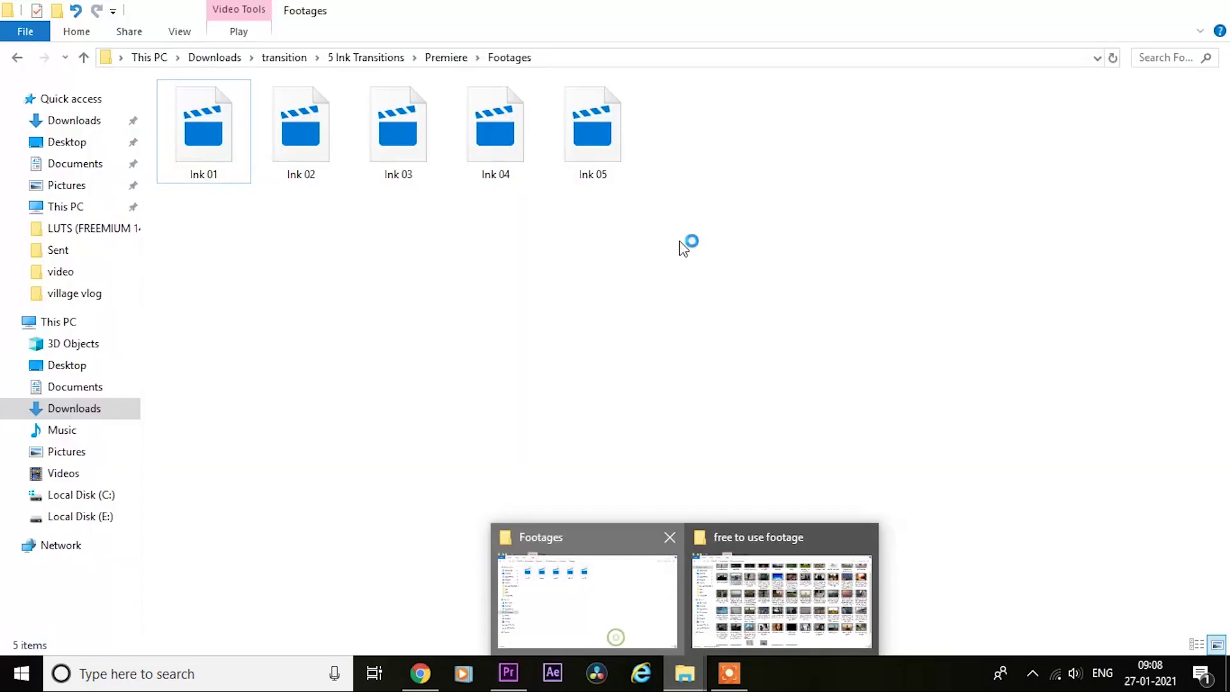
left_click(626, 625)
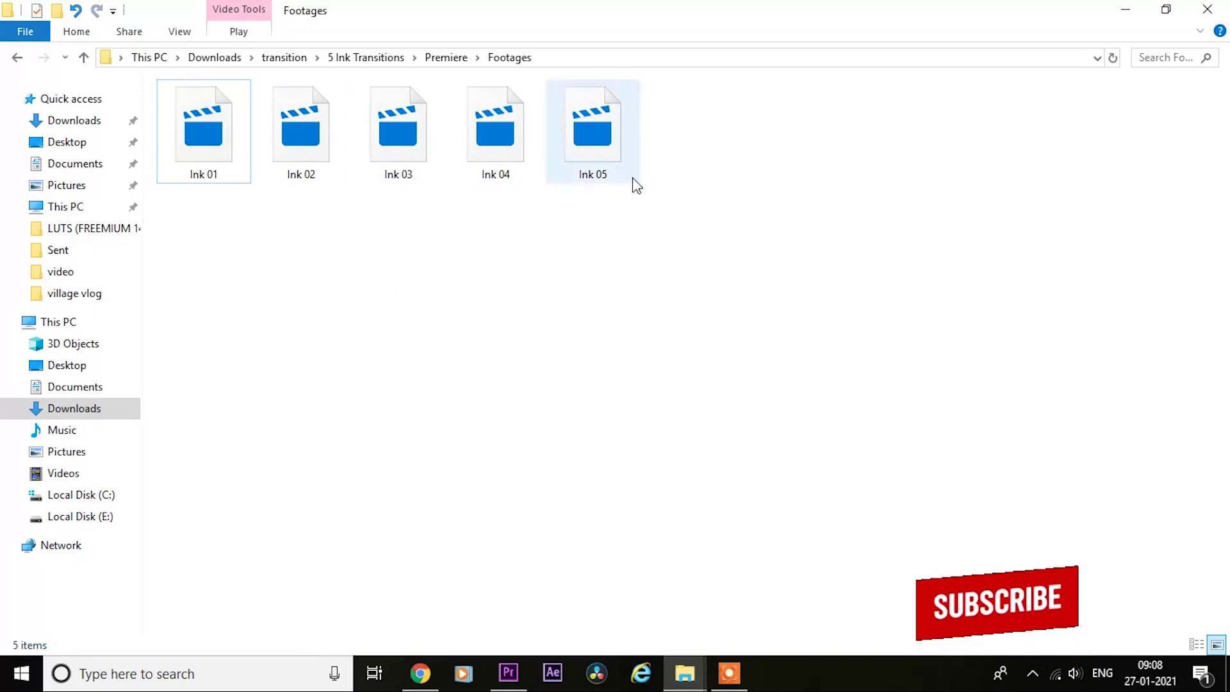
left_click(508, 672)
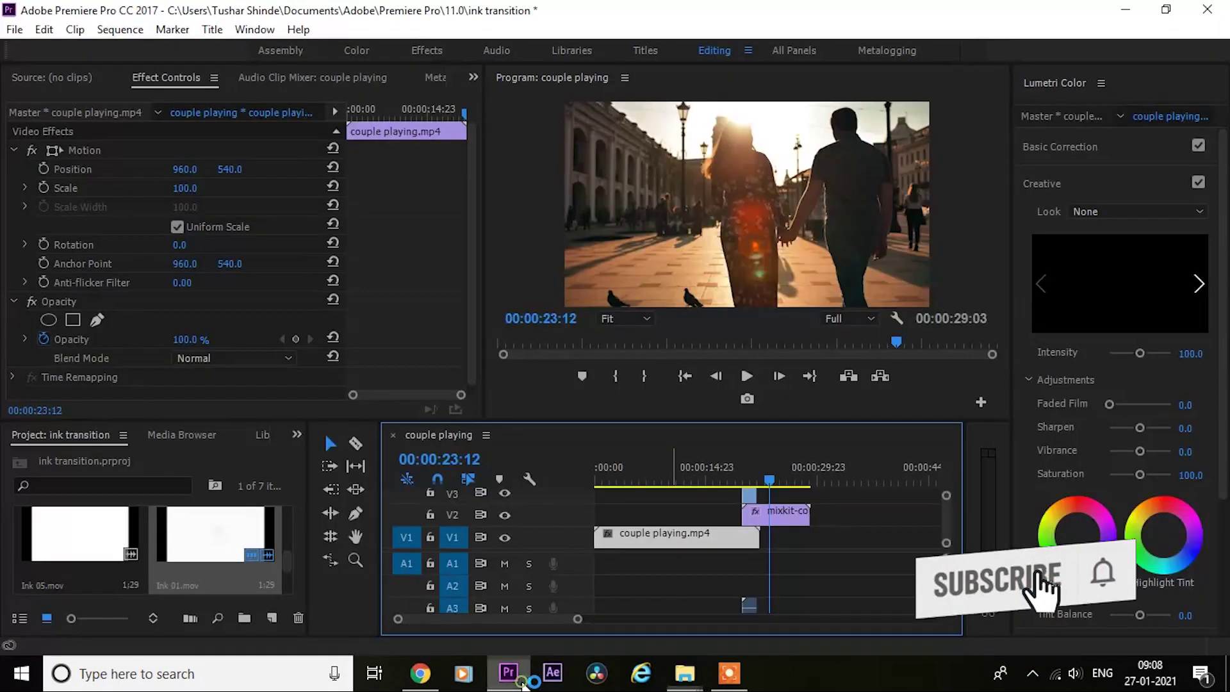